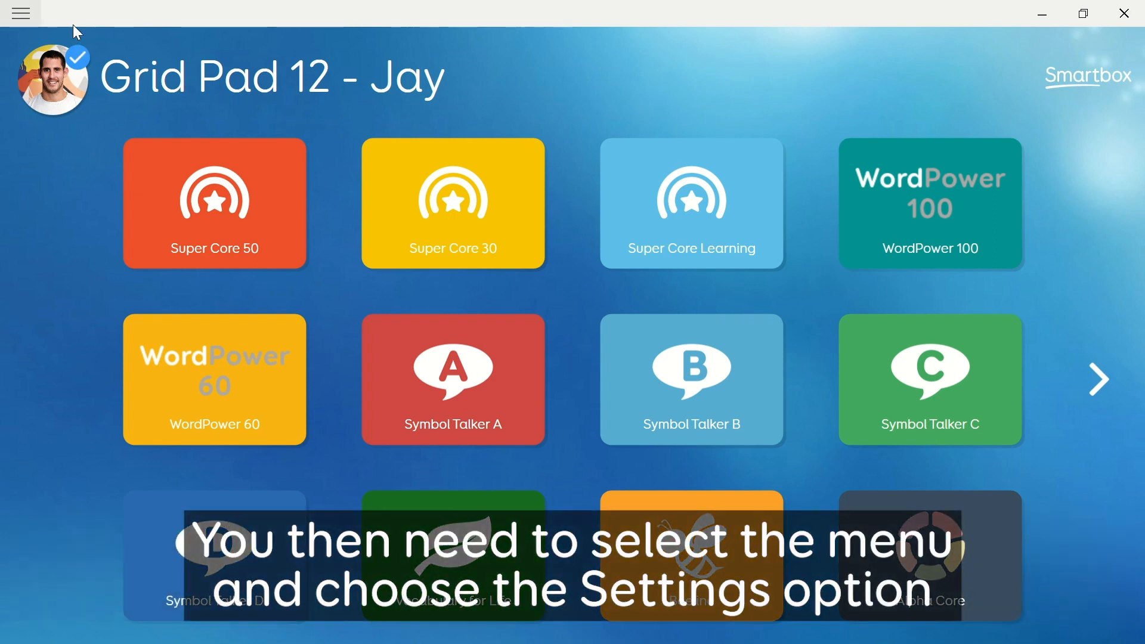
# - Open the user's settings from Grid 3's main menu
pyautogui.click(68, 18)
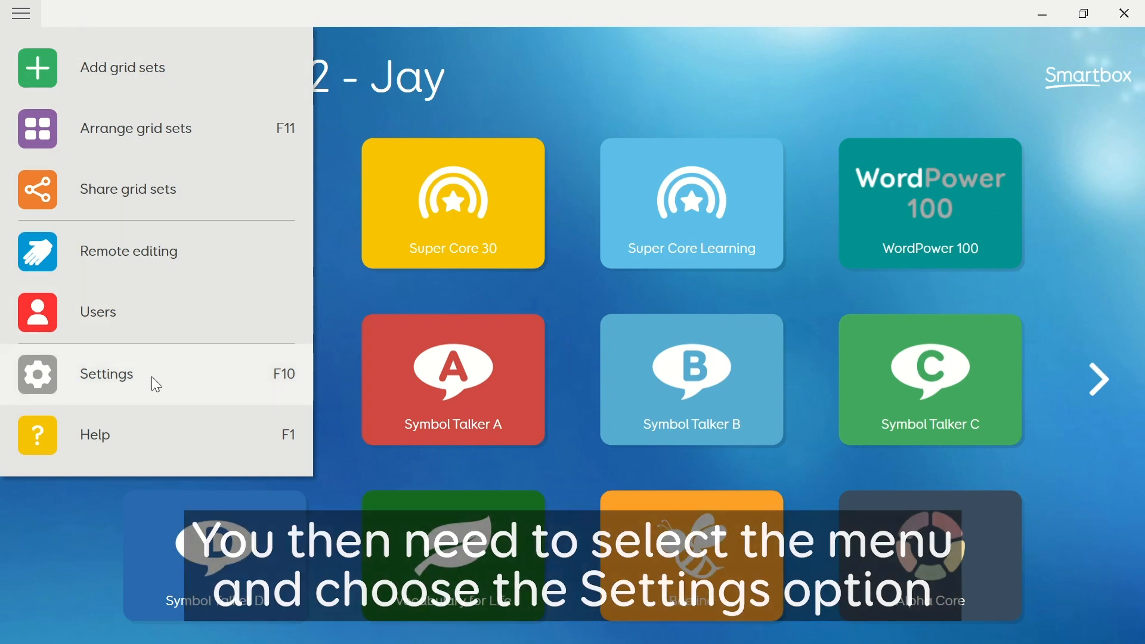
pyautogui.click(156, 384)
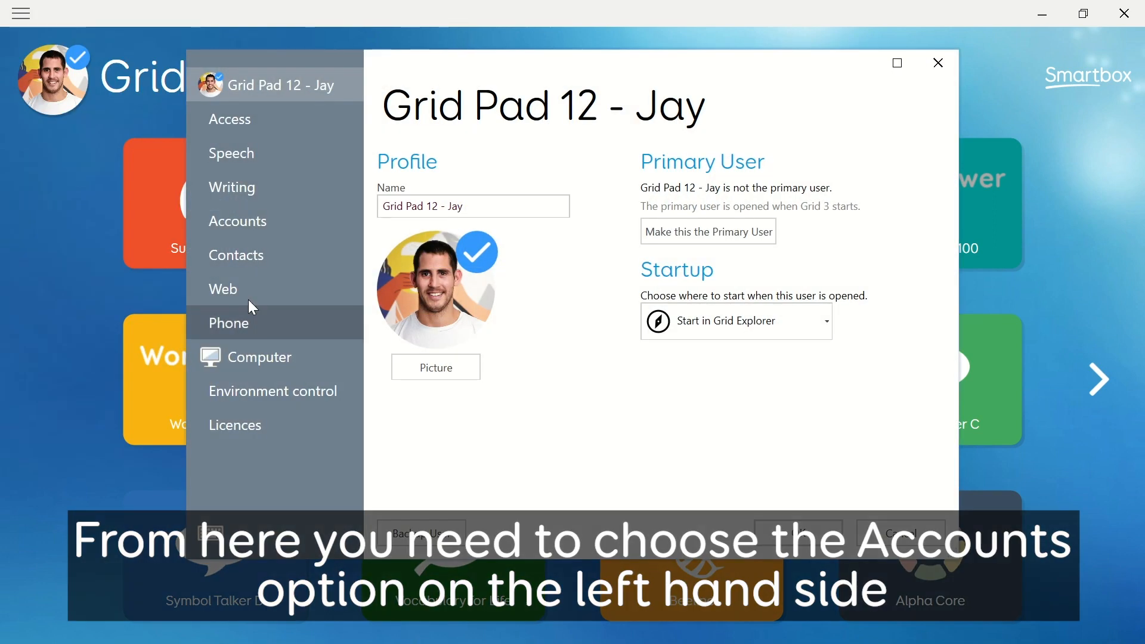
# - Review the Smartbox account details under Accounts, then open the Remote Editors settings
pyautogui.click(291, 229)
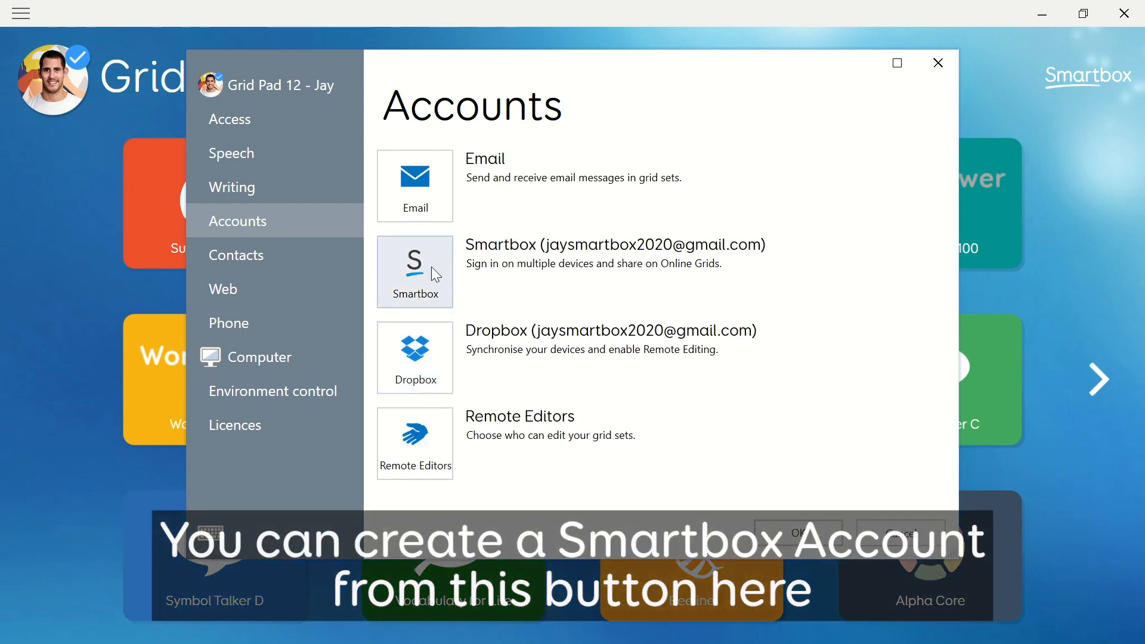
pyautogui.click(431, 268)
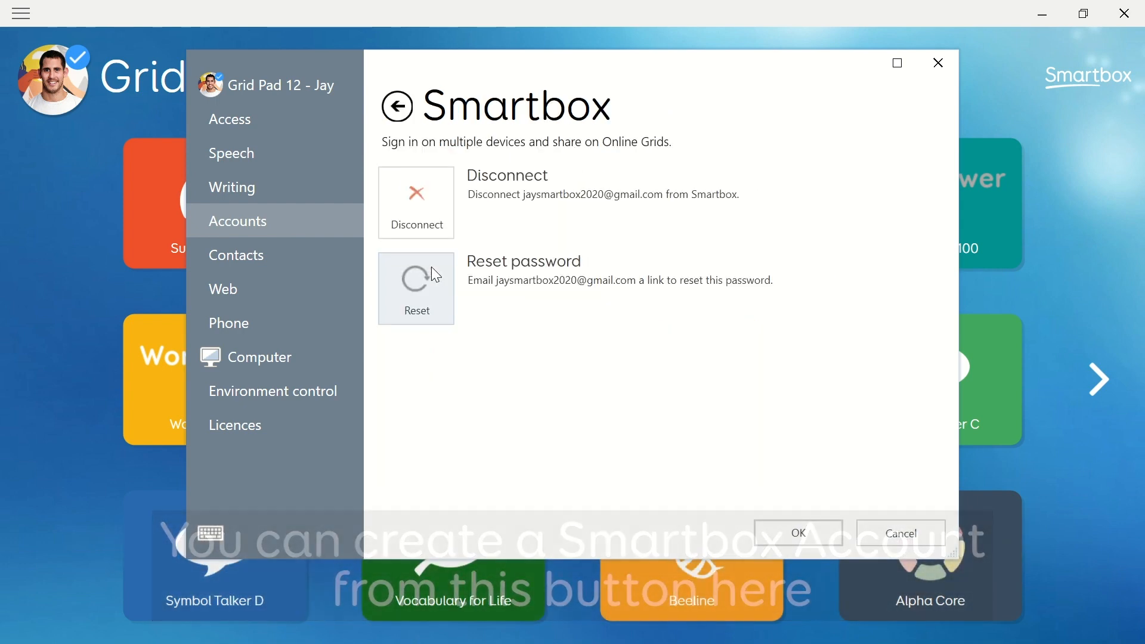
pyautogui.click(404, 107)
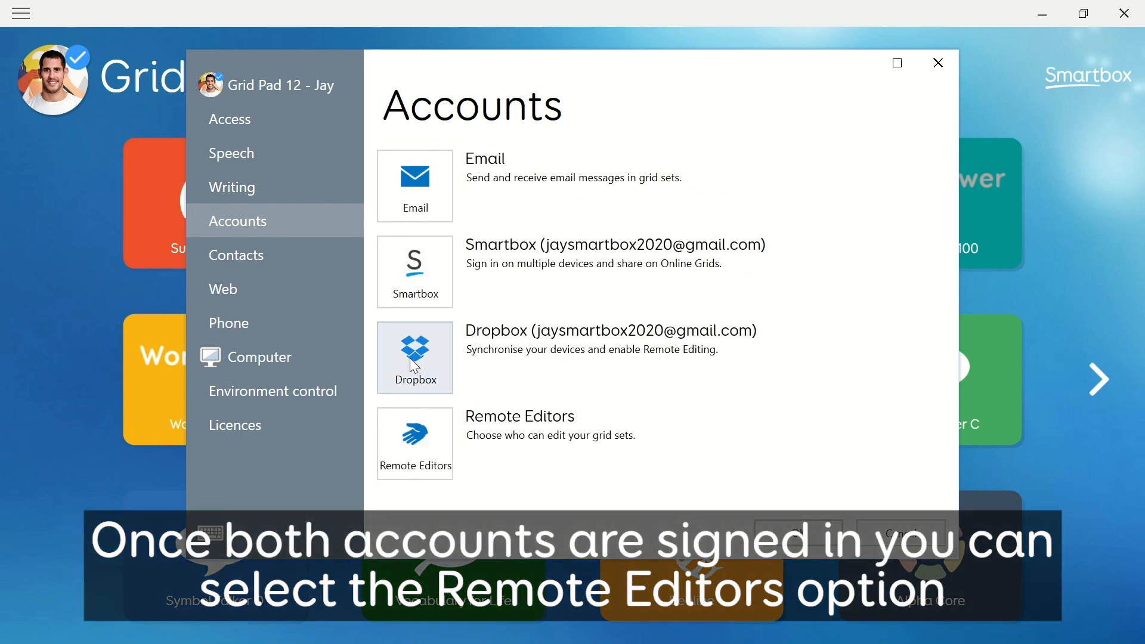
pyautogui.click(417, 441)
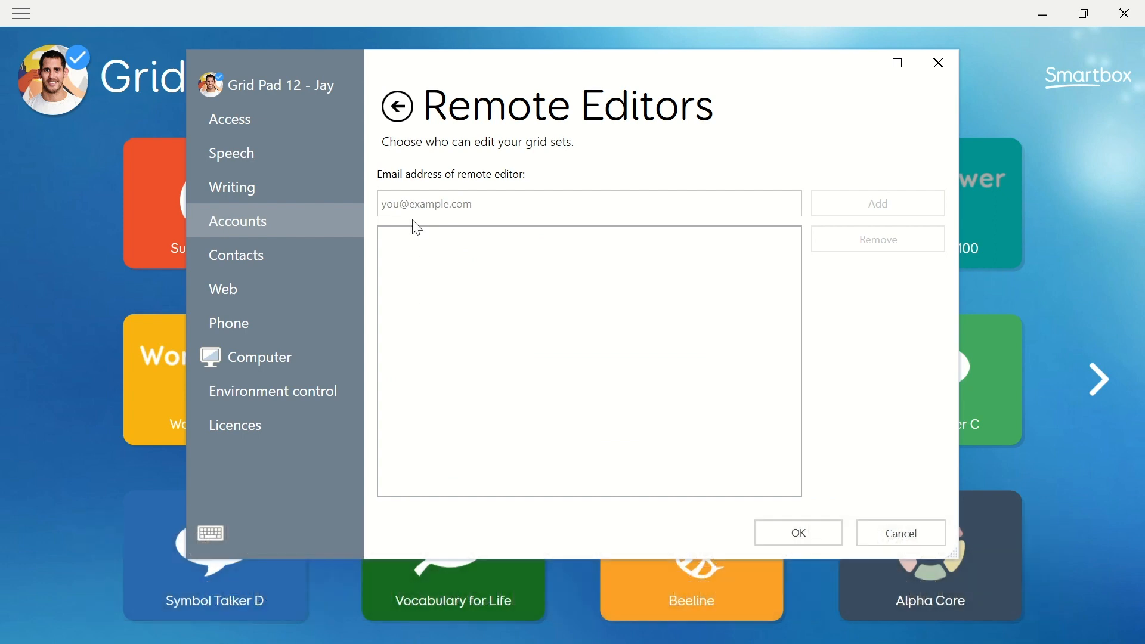
# - Add the colleague's pasted e-mail address as a remote editor and close the settings
pyautogui.click(410, 203)
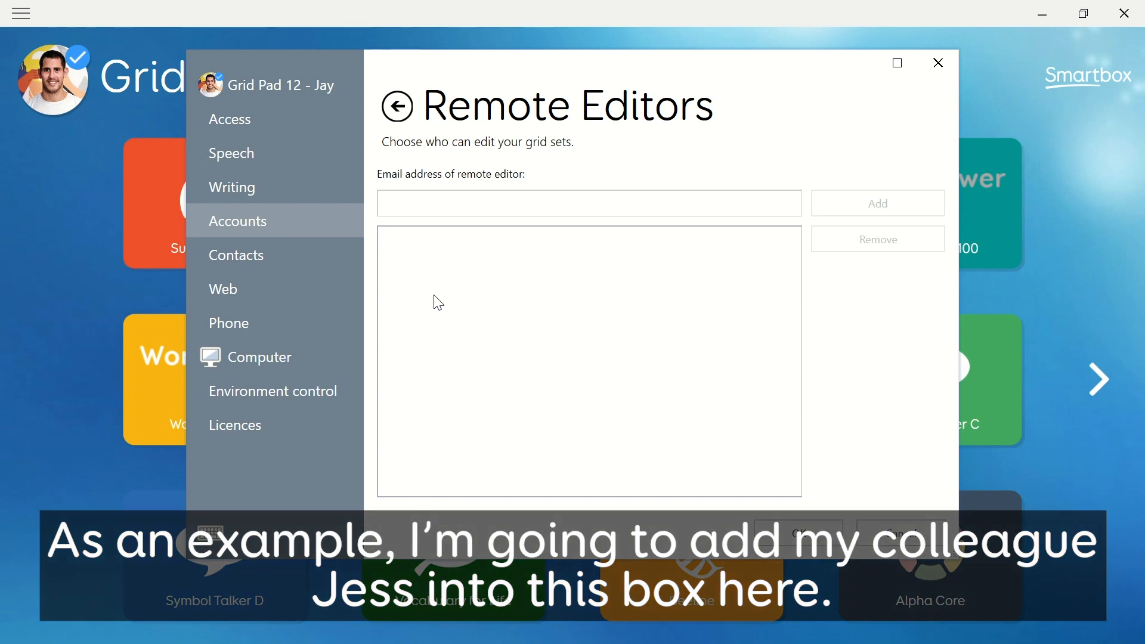
pyautogui.hotkey('ctrl', 'v')
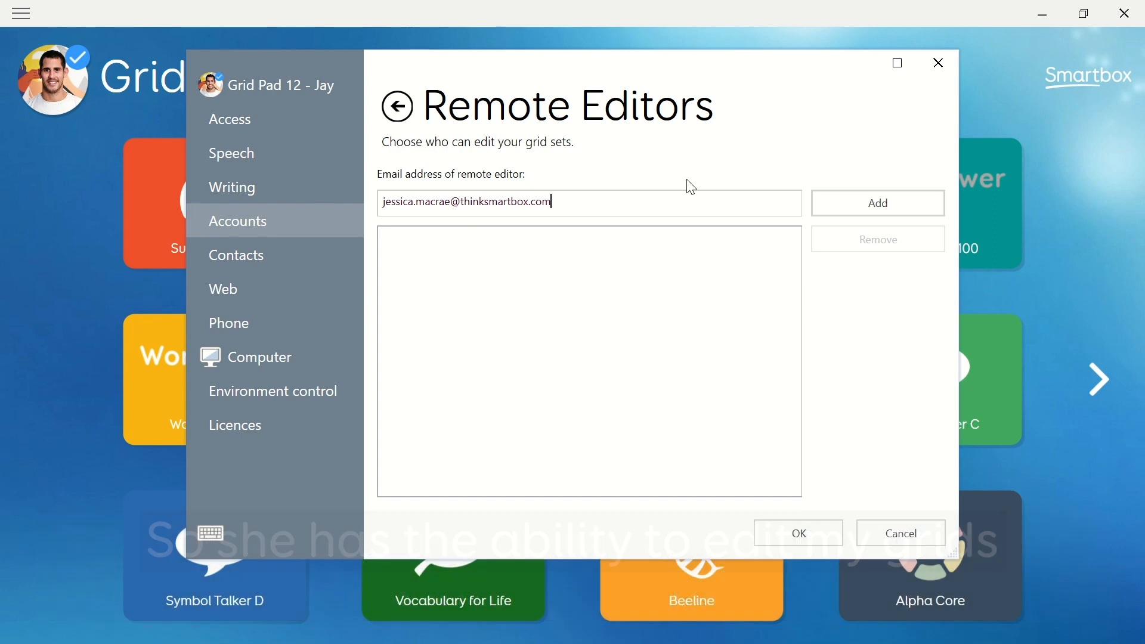
pyautogui.click(837, 200)
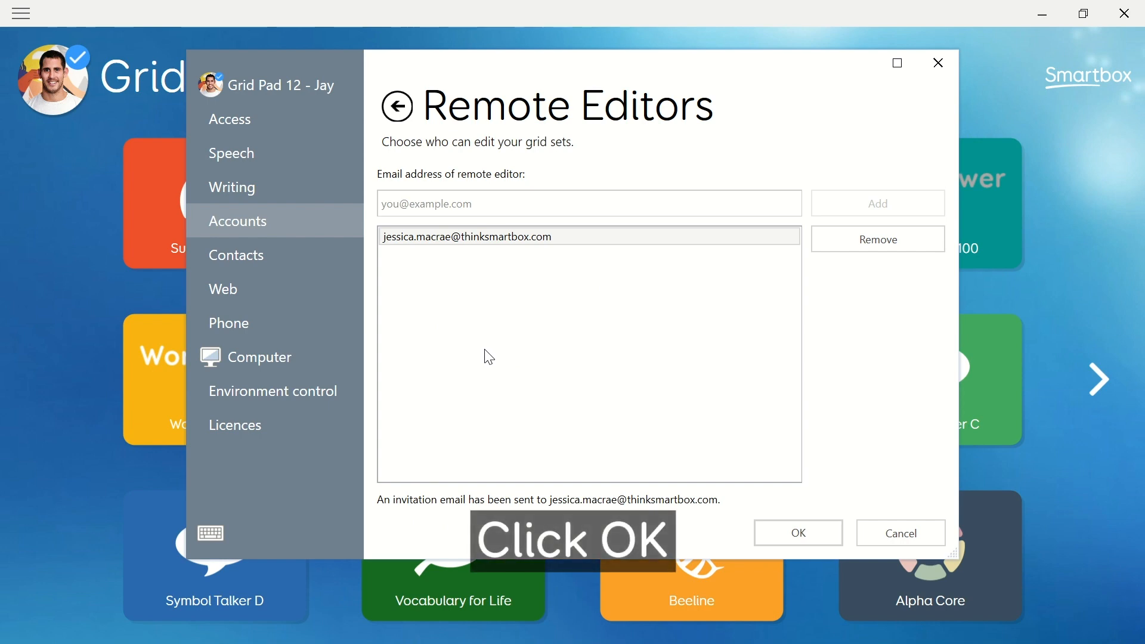
pyautogui.click(786, 522)
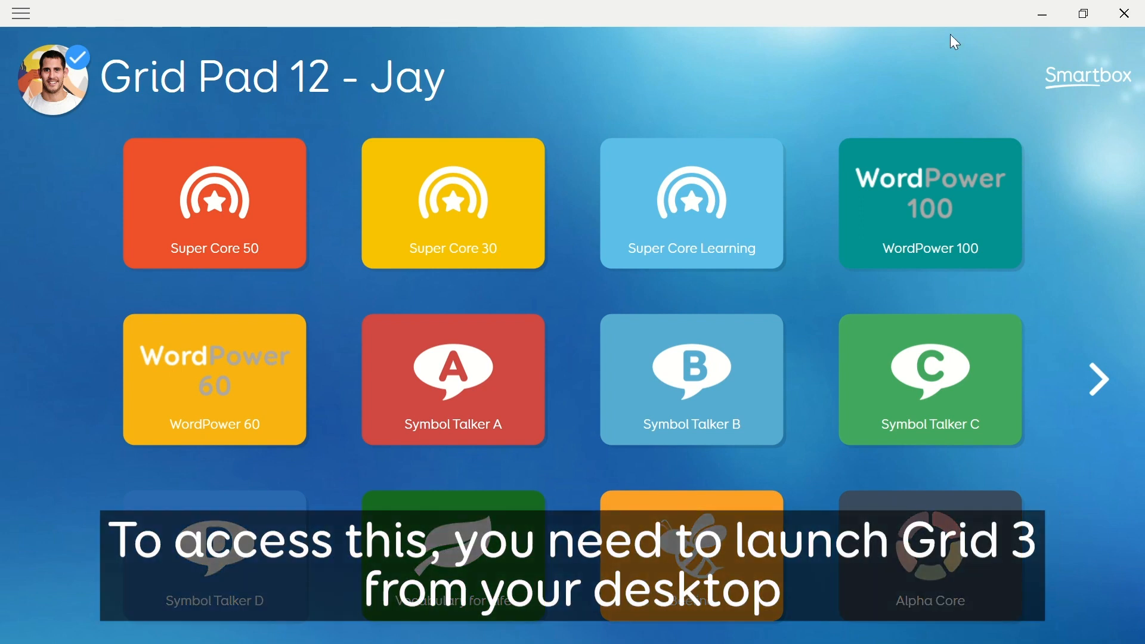
# - Close Grid 3, relaunch it through a Start-menu search, and choose Remote editing
pyautogui.click(1127, 12)
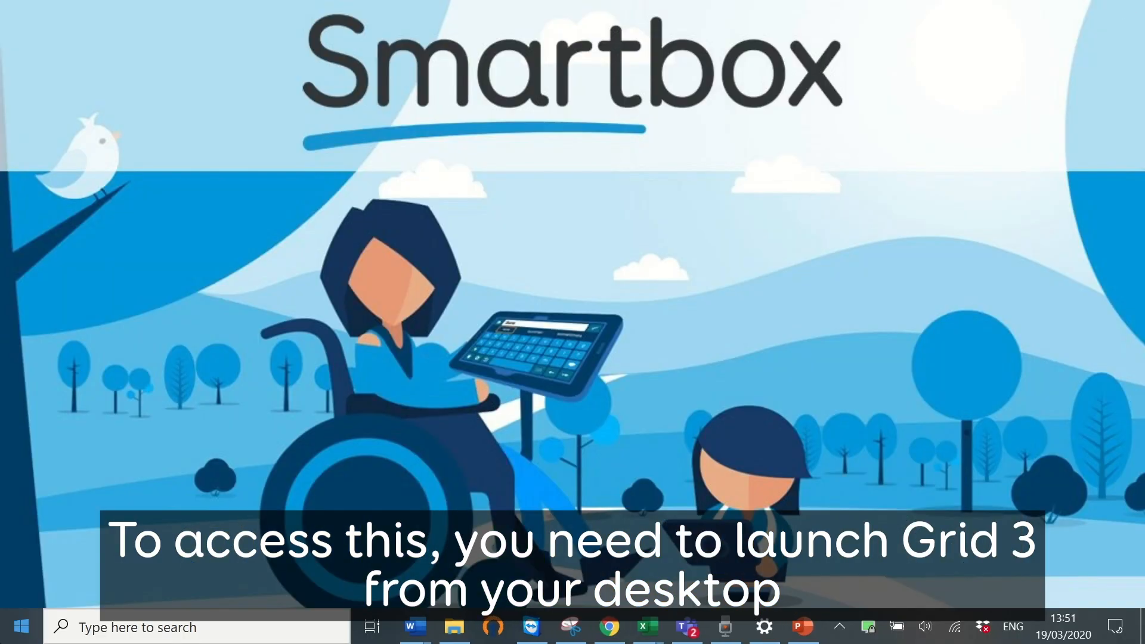
pyautogui.click(21, 626)
pyautogui.write('gr')
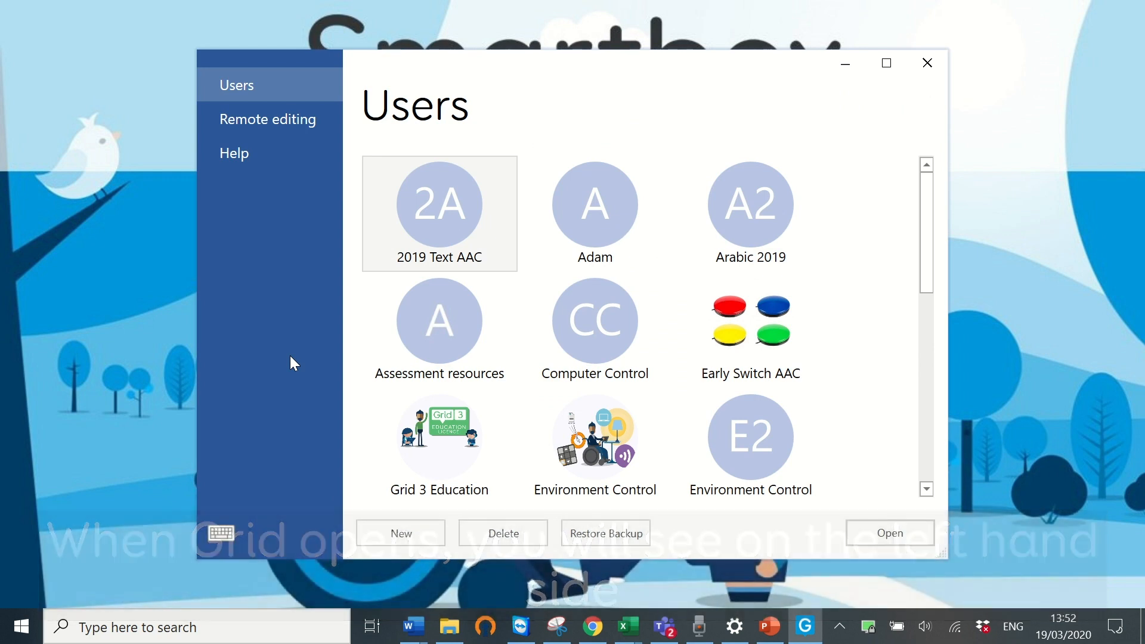
pyautogui.click(279, 125)
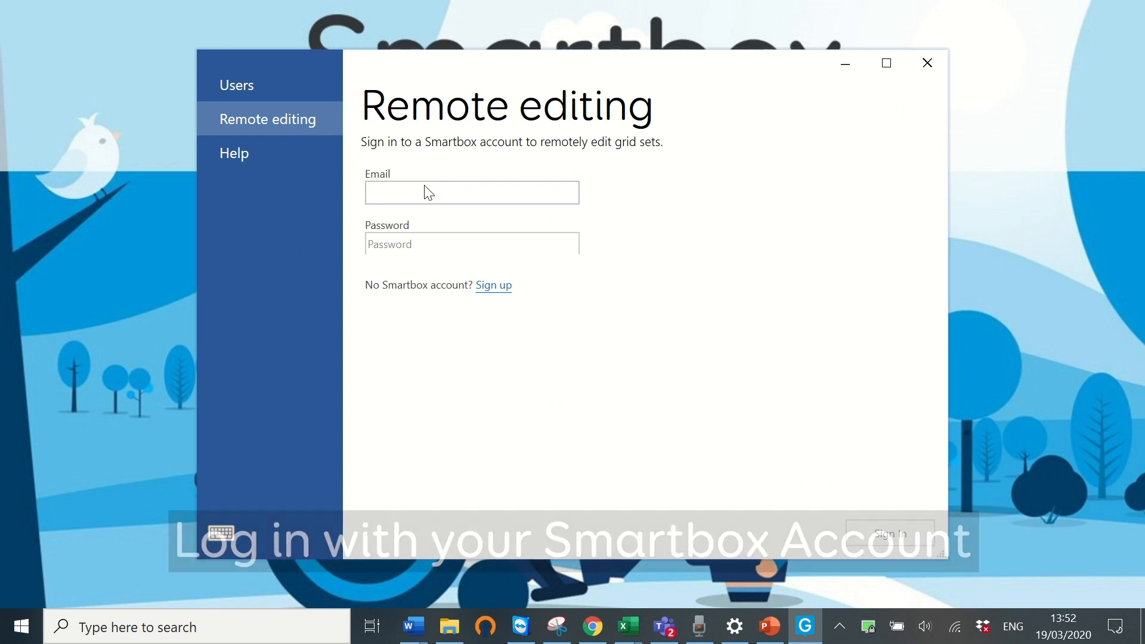
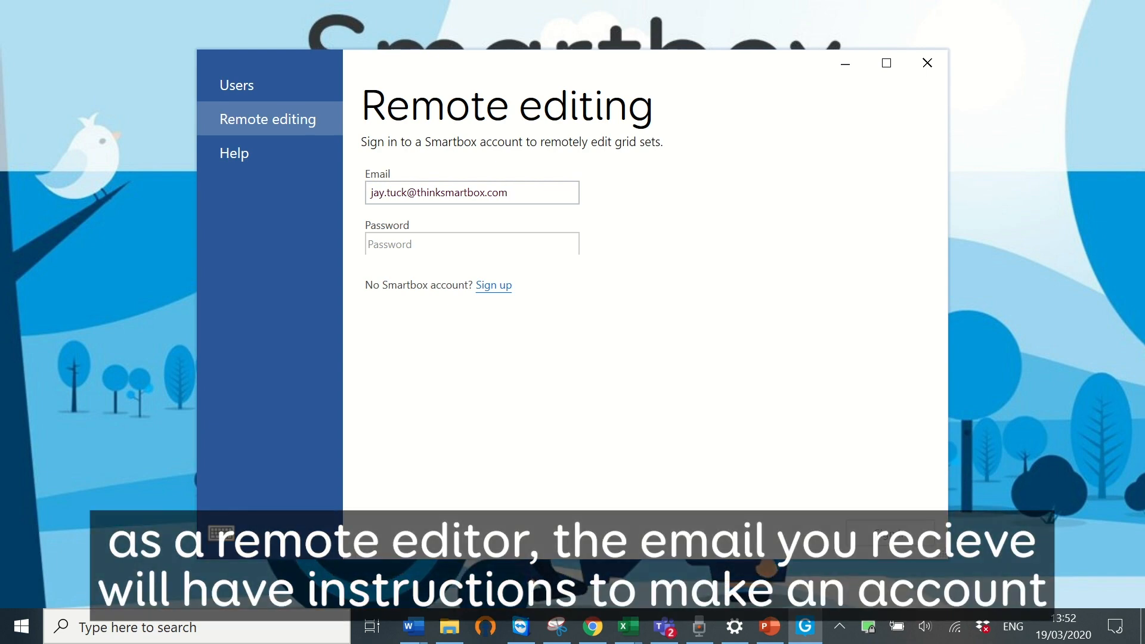
# - Sign in to remote editing with the Smartbox account e-mail and password
pyautogui.press('Tab')
pyautogui.write('******')
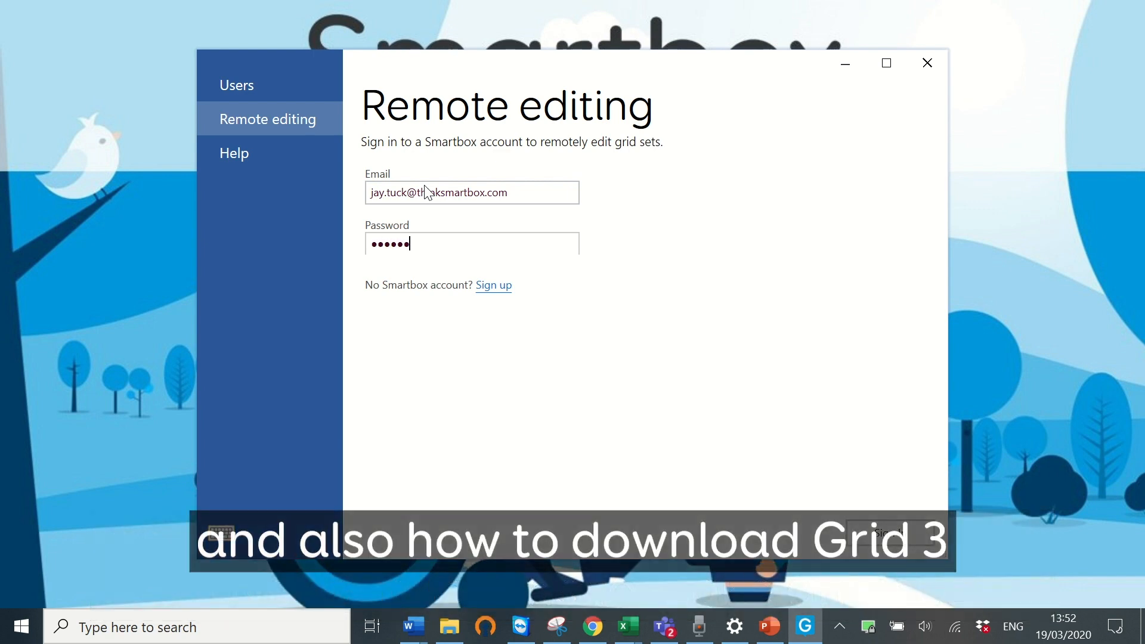
pyautogui.write('*****')
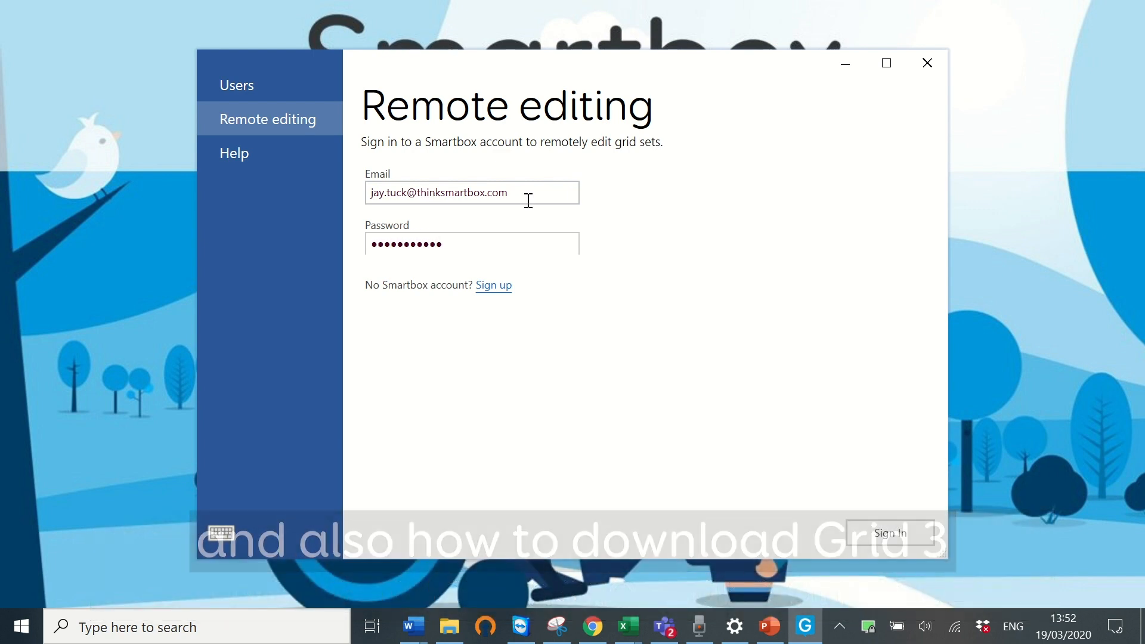
pyautogui.click(891, 540)
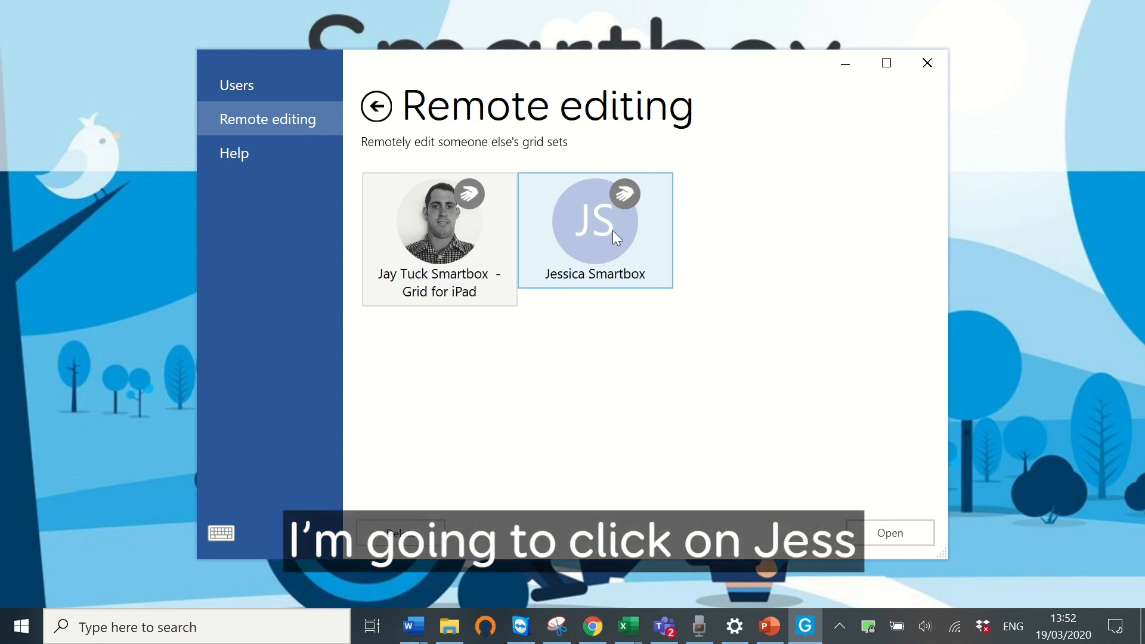
# - Open the colleague's Super Core 30 grid set at People > Friends and bring up the main menu
pyautogui.click(614, 232)
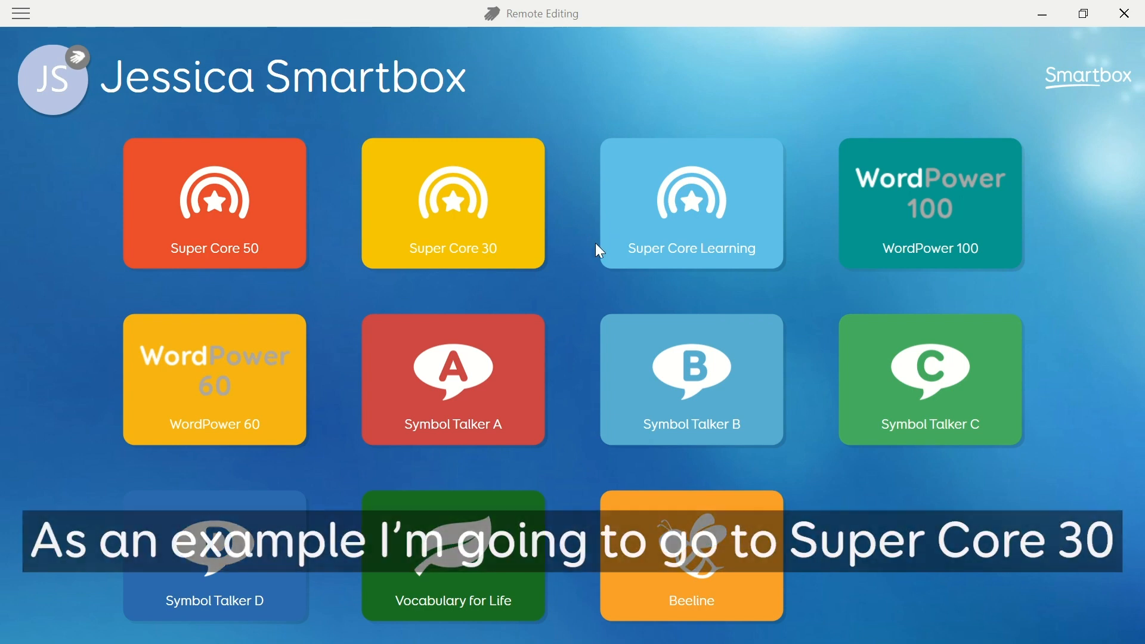
pyautogui.click(448, 194)
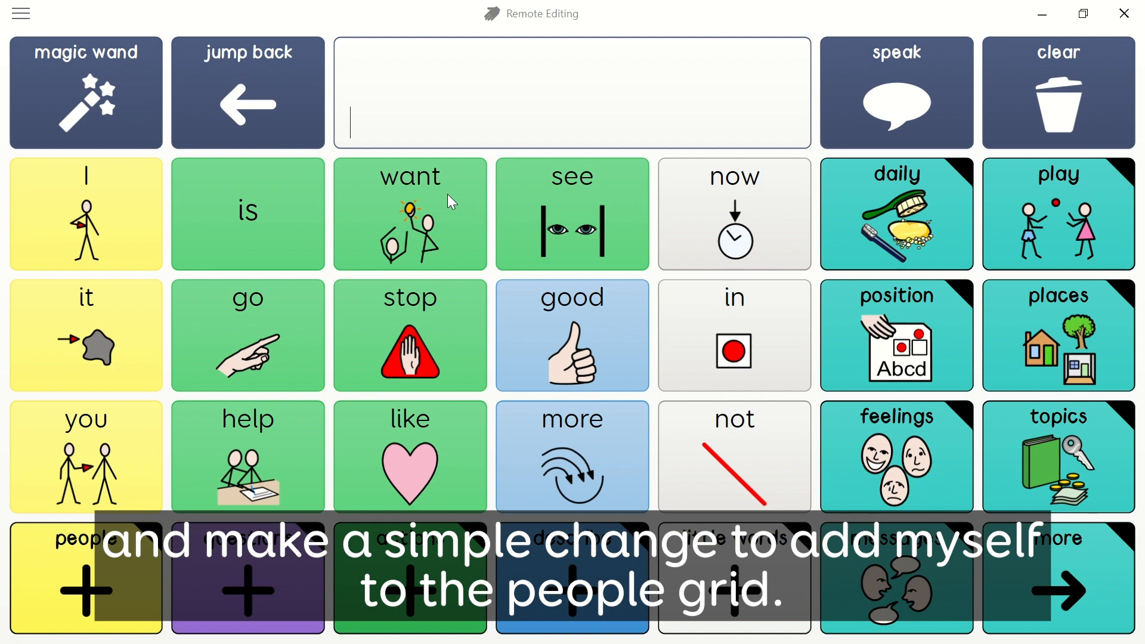
pyautogui.click(127, 557)
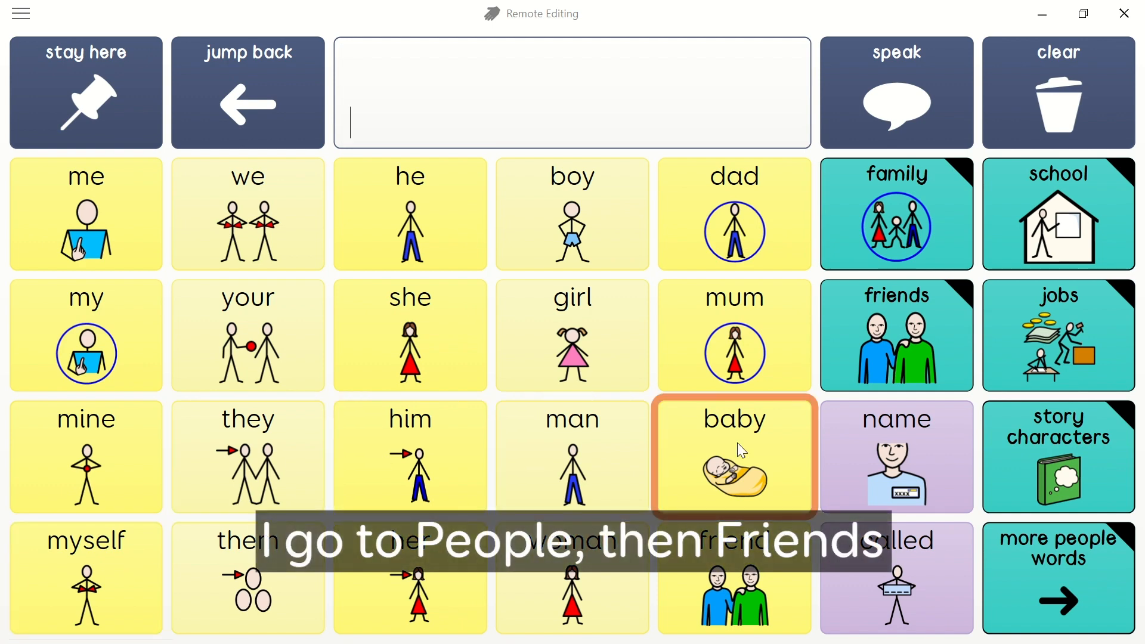
pyautogui.click(880, 339)
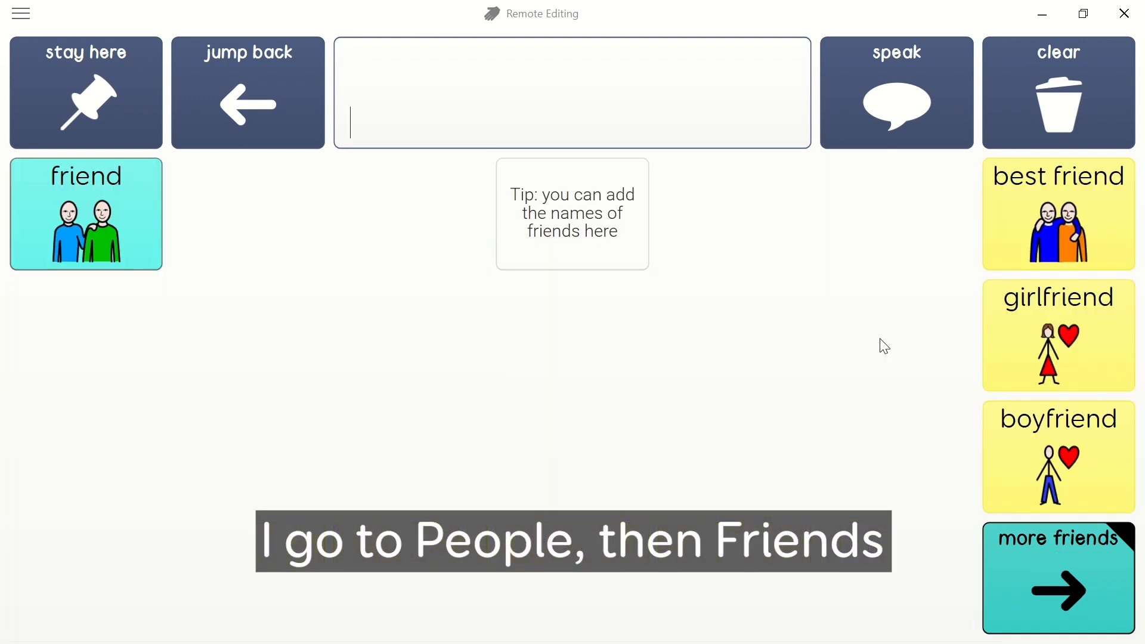
pyautogui.click(113, 11)
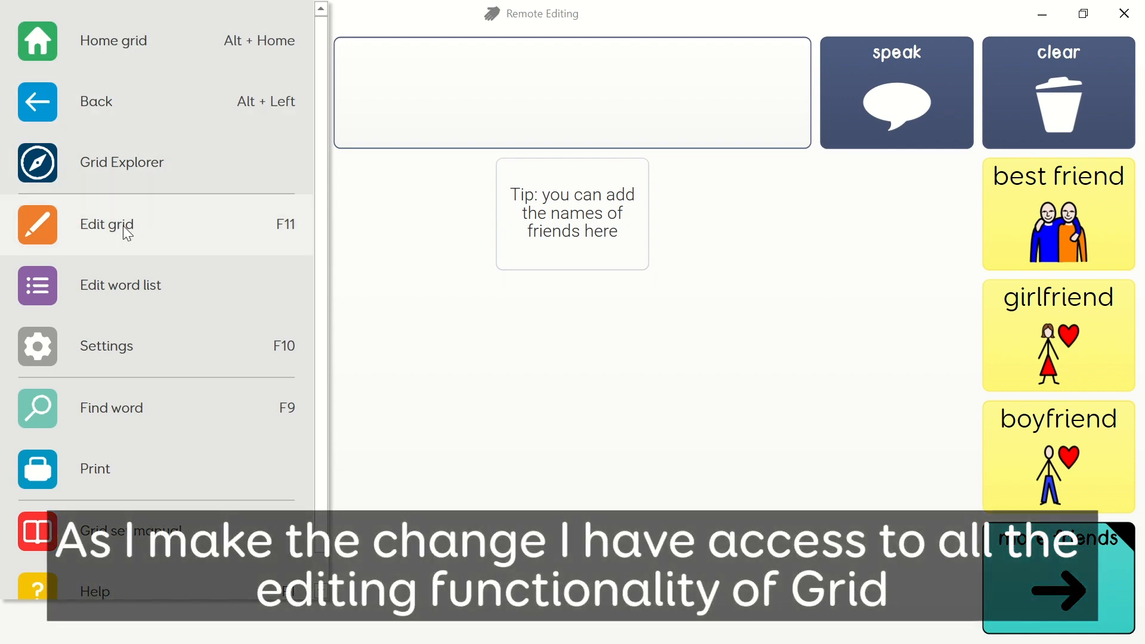
# - Add a Write cell with a friend's name and symbol below 'friend', then save Super Core 30
pyautogui.click(123, 225)
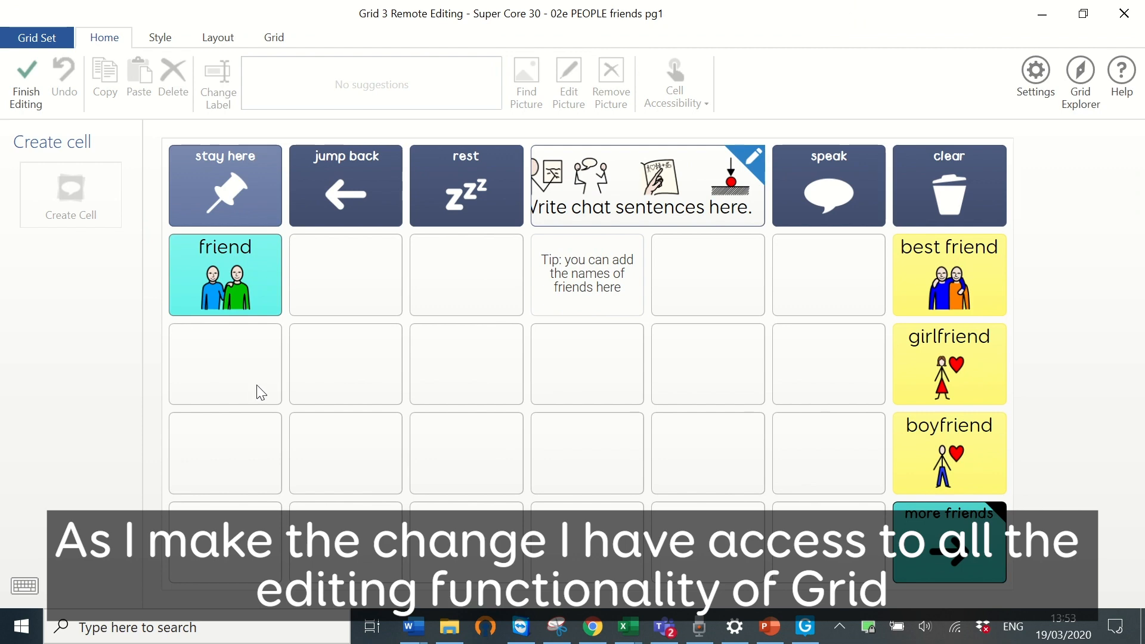
pyautogui.click(229, 364)
pyautogui.click(85, 201)
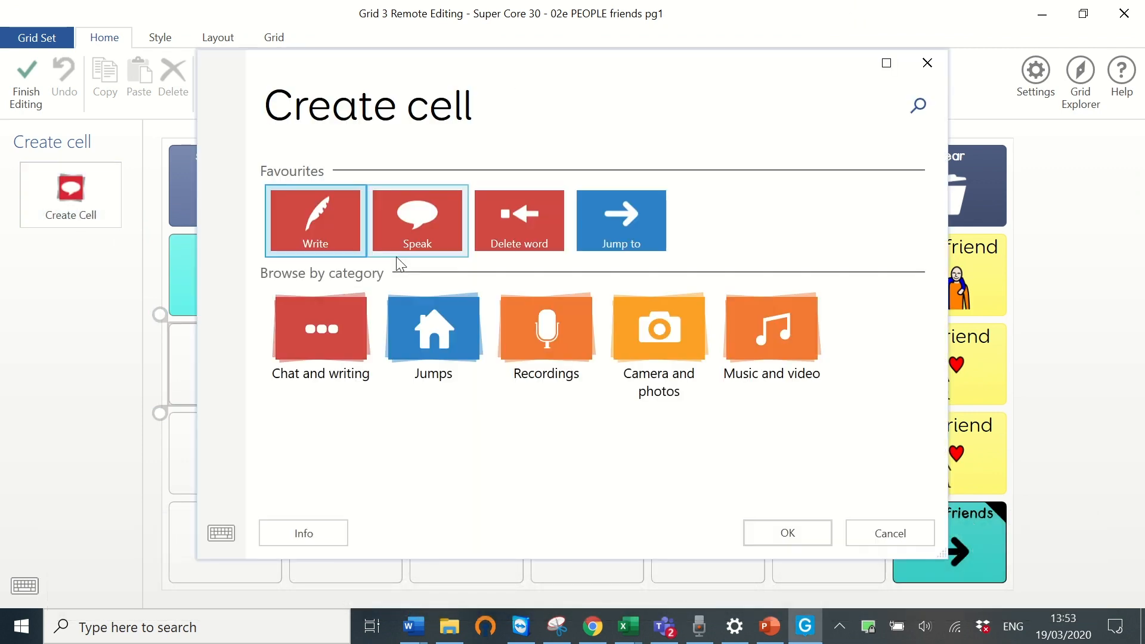
pyautogui.click(328, 238)
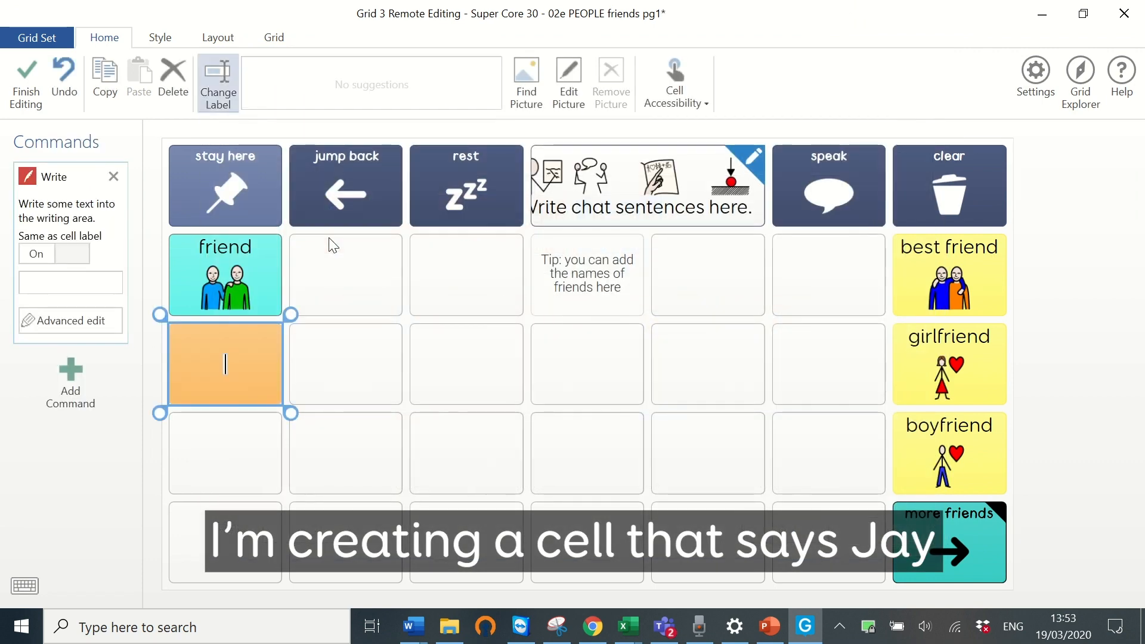
pyautogui.write('Jay')
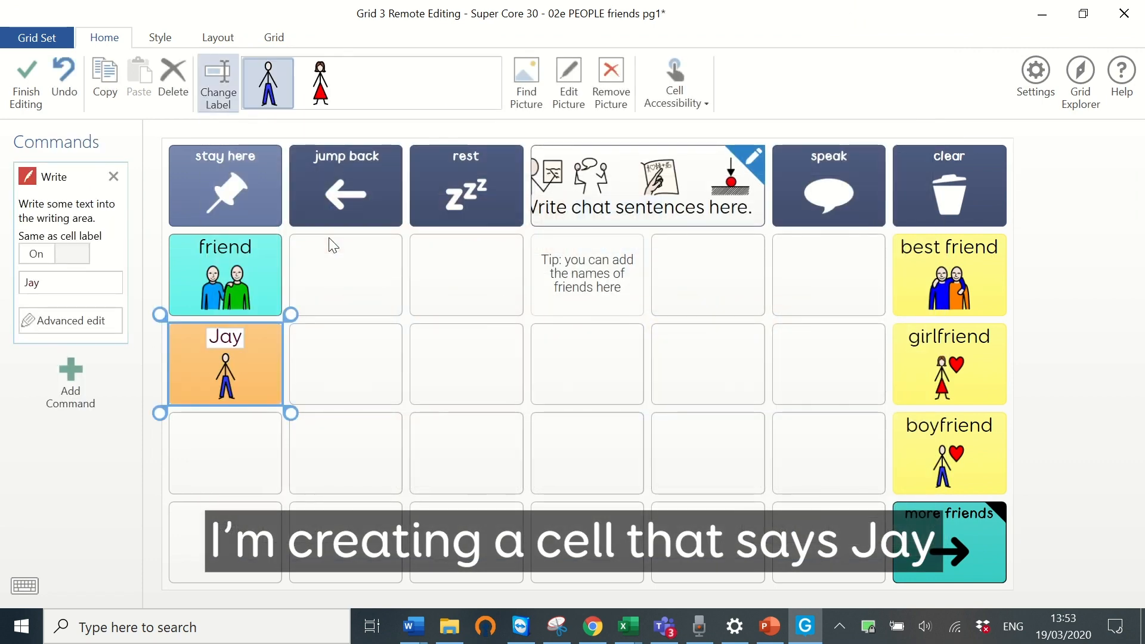
pyautogui.click(36, 74)
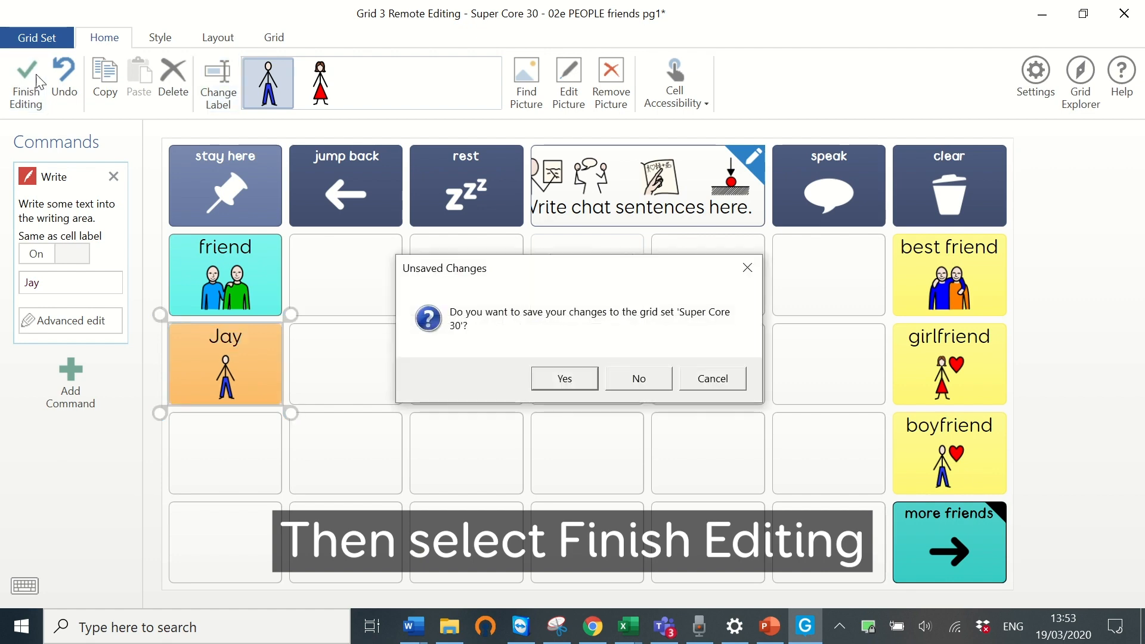
pyautogui.click(561, 380)
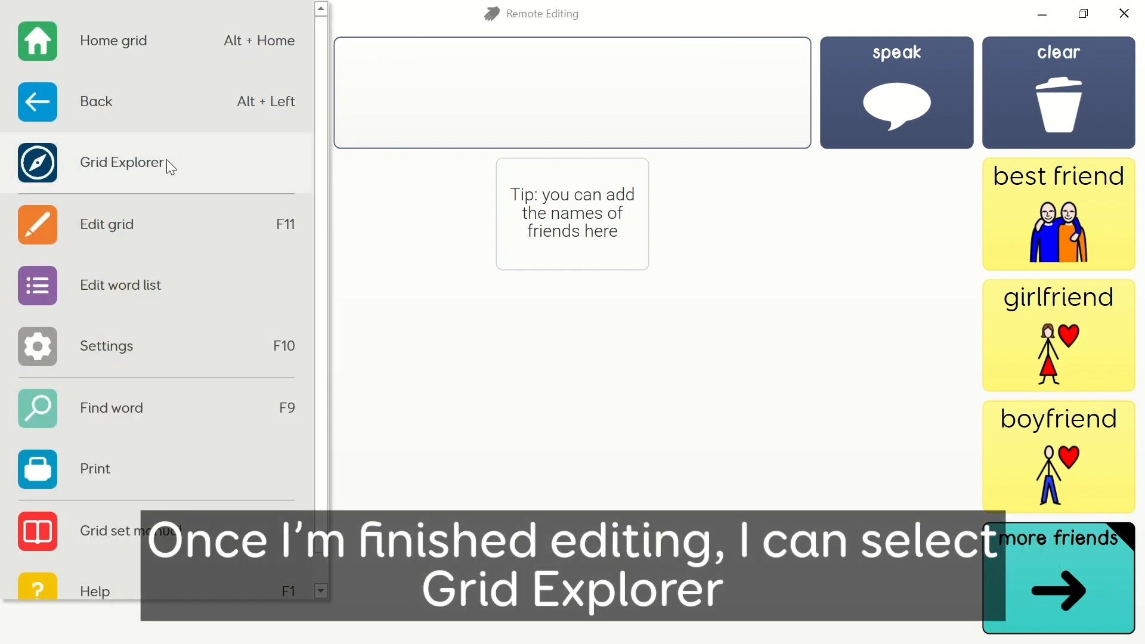
# - Return to the grid set list, stop remote editing from the menu, and close Grid 3
pyautogui.click(166, 159)
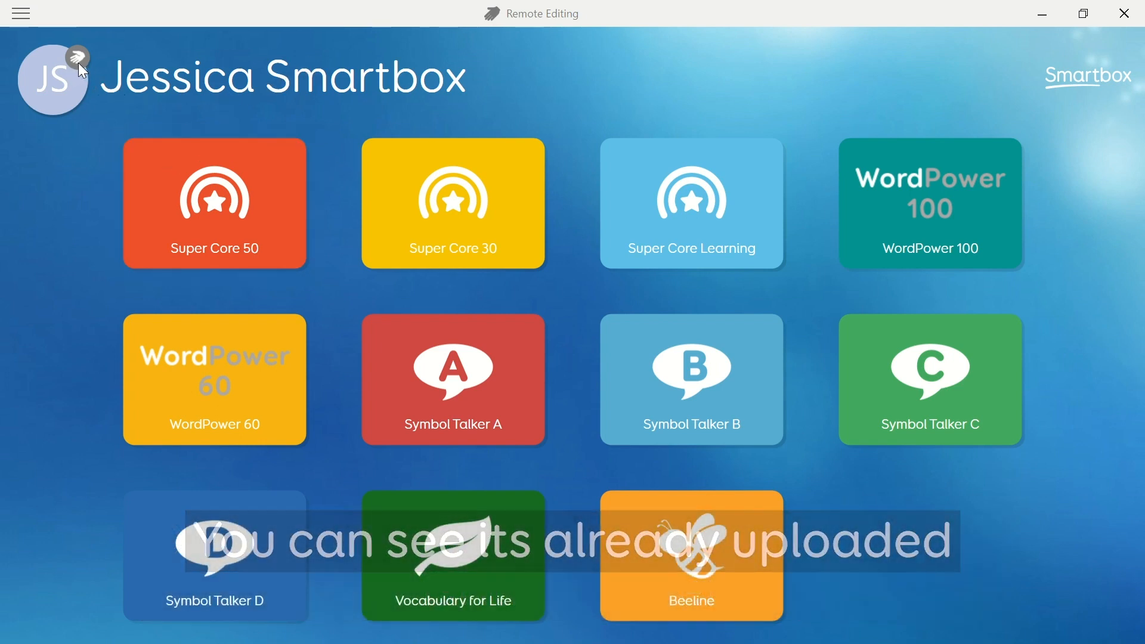
pyautogui.click(21, 13)
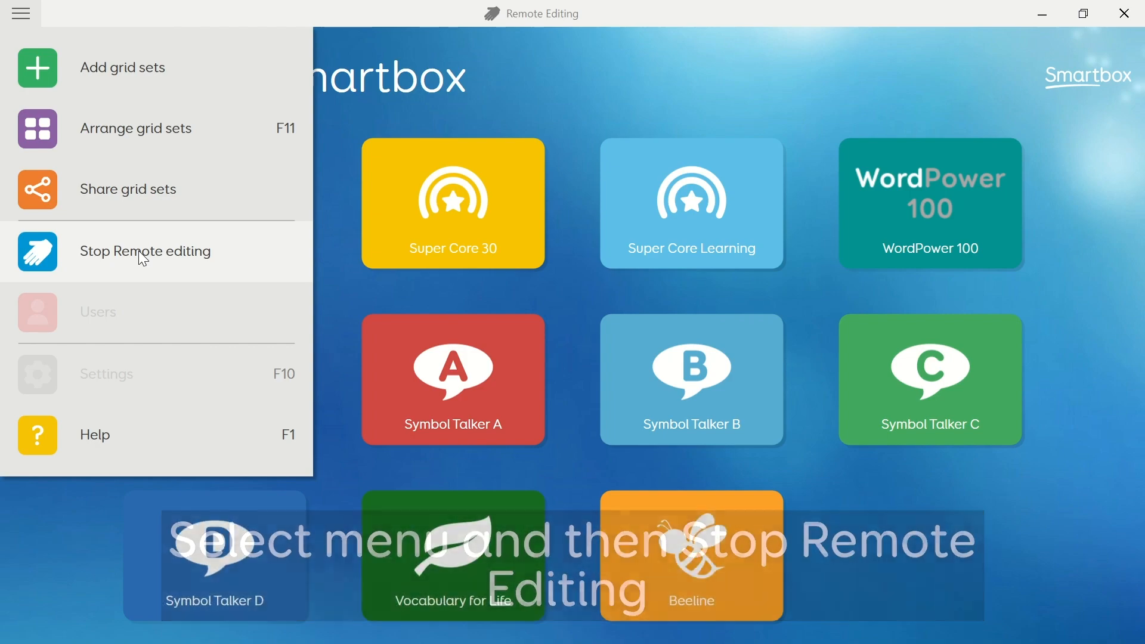
pyautogui.click(139, 251)
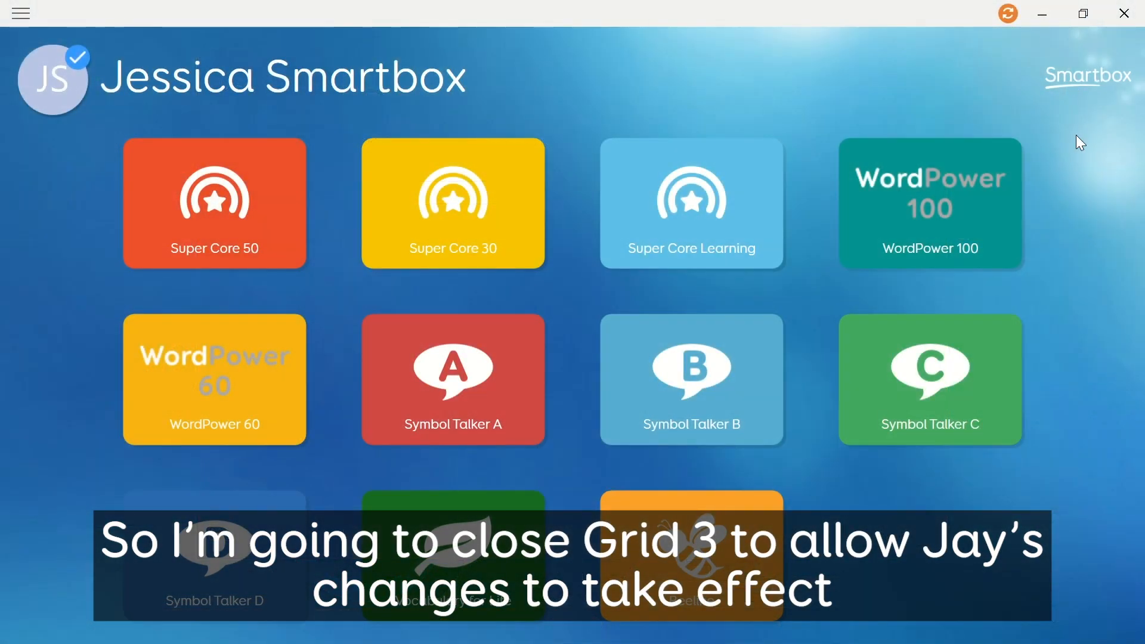
pyautogui.click(1126, 12)
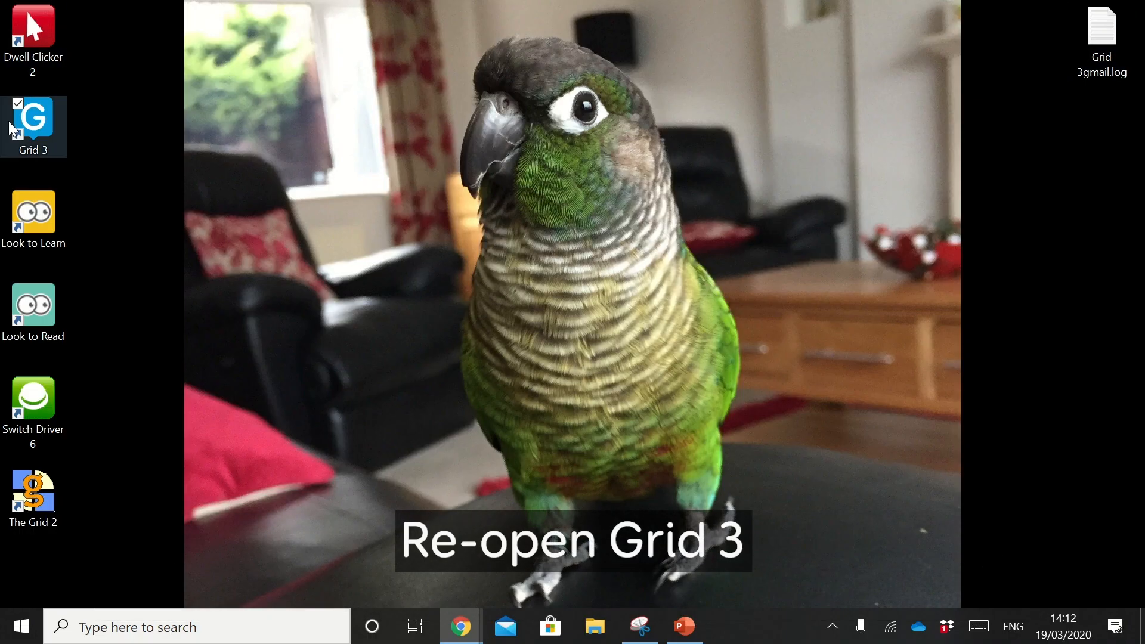
# - Relaunch Grid 3, open Super Core 30 > People > Friends to see the new cell, then open settings
pyautogui.doubleClick(40, 127)
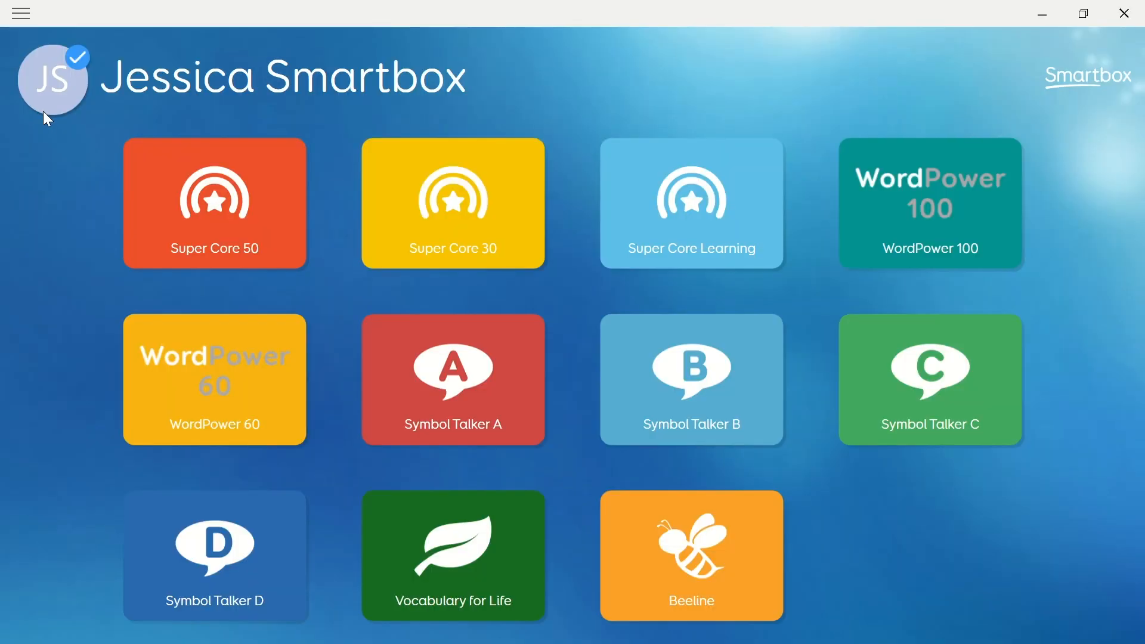
pyautogui.click(449, 200)
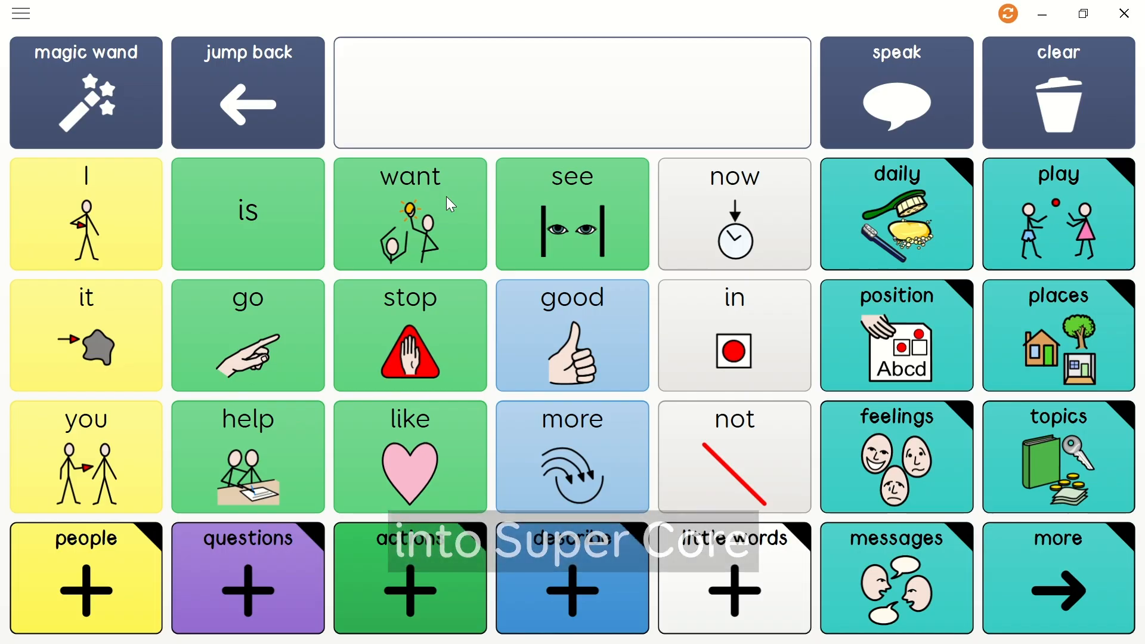
pyautogui.click(95, 567)
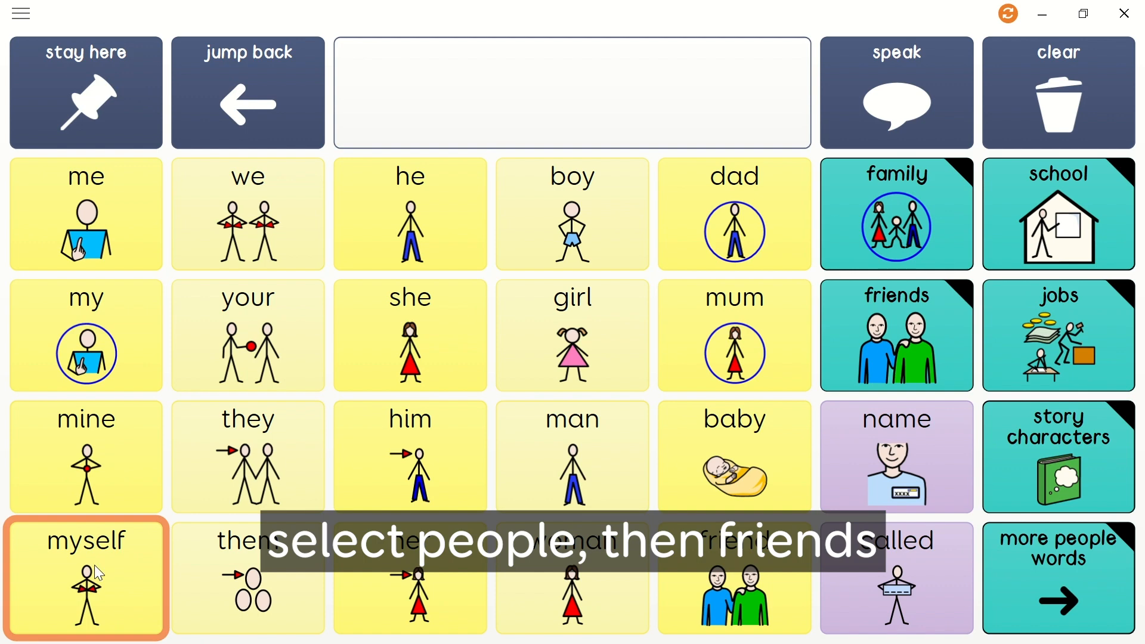
pyautogui.click(895, 331)
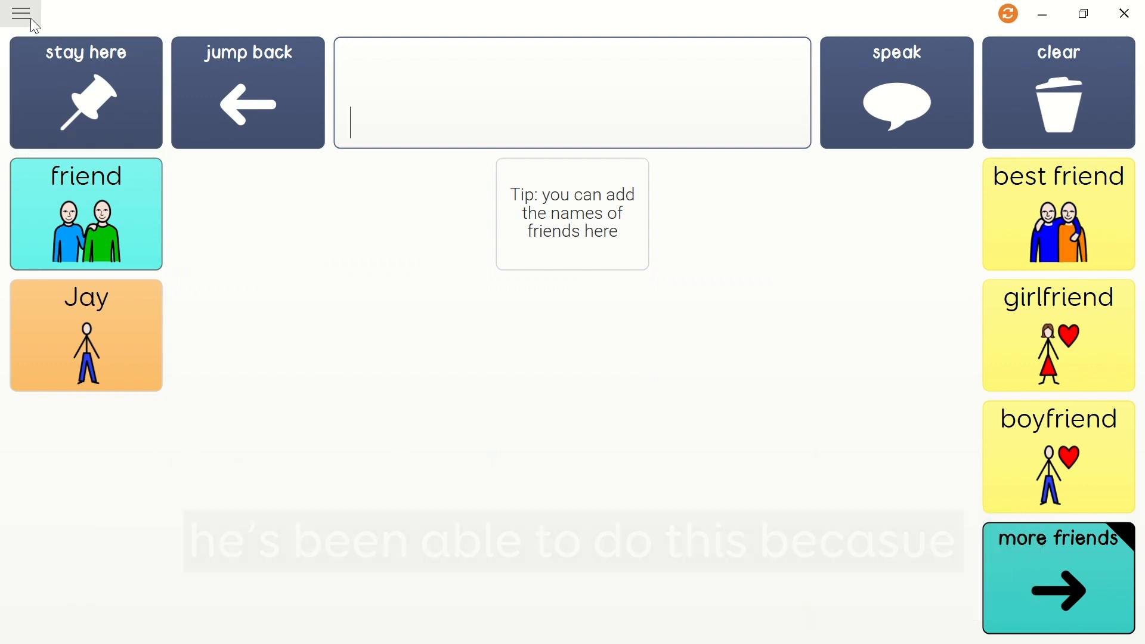
pyautogui.click(31, 19)
pyautogui.click(172, 346)
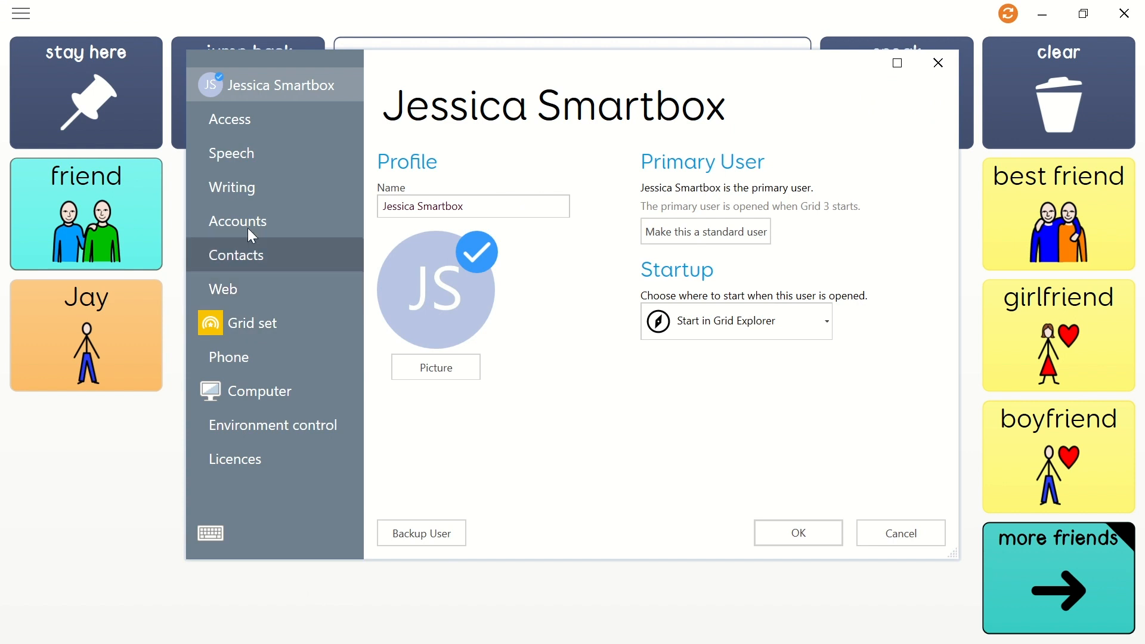
# - Check the one editor listed under Accounts > Remote Editors, close settings, and return to People
pyautogui.click(248, 220)
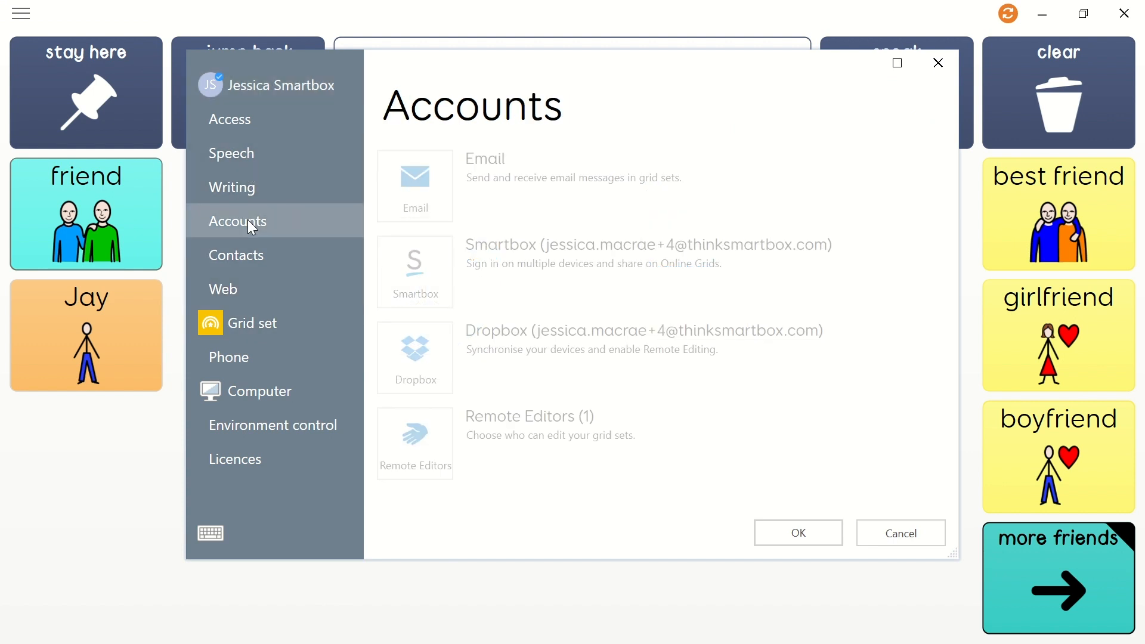
pyautogui.click(423, 463)
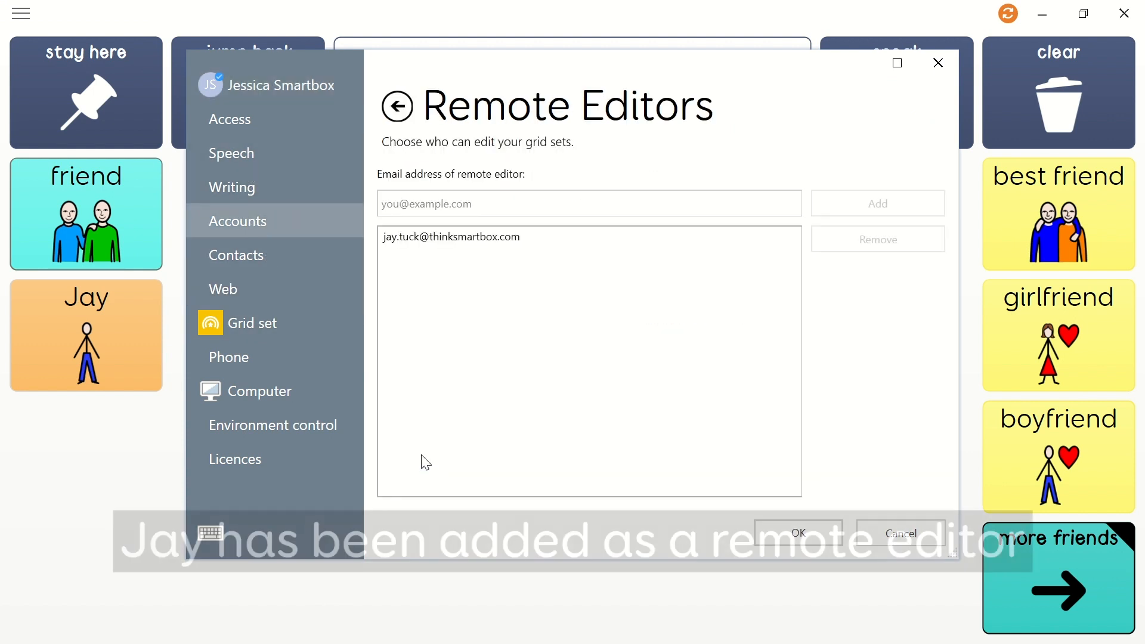
pyautogui.click(467, 239)
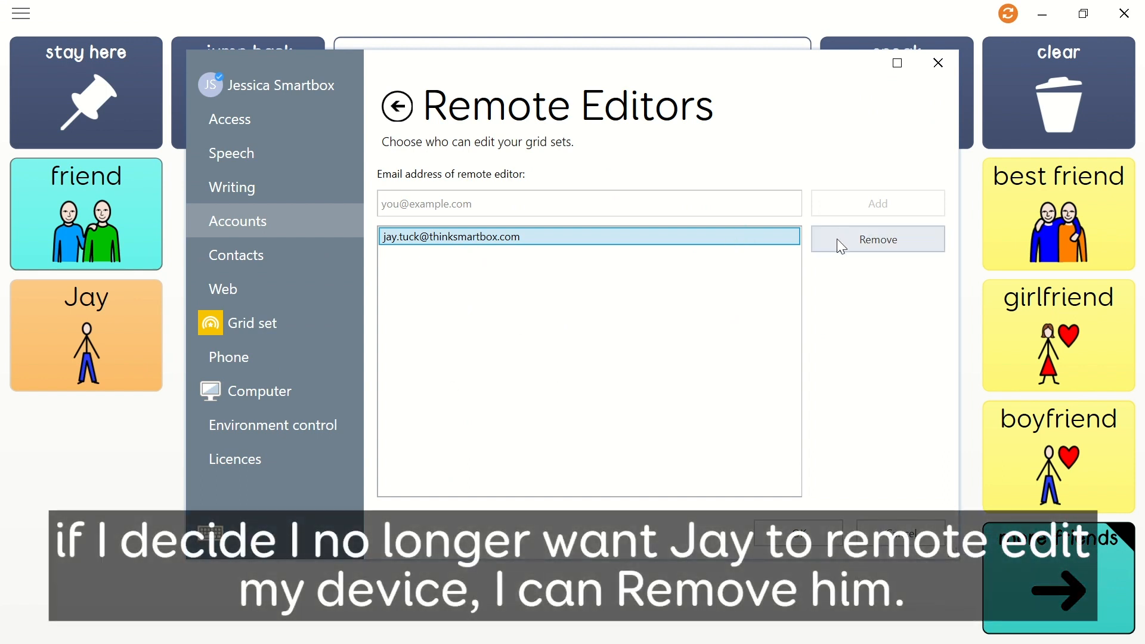
pyautogui.click(892, 537)
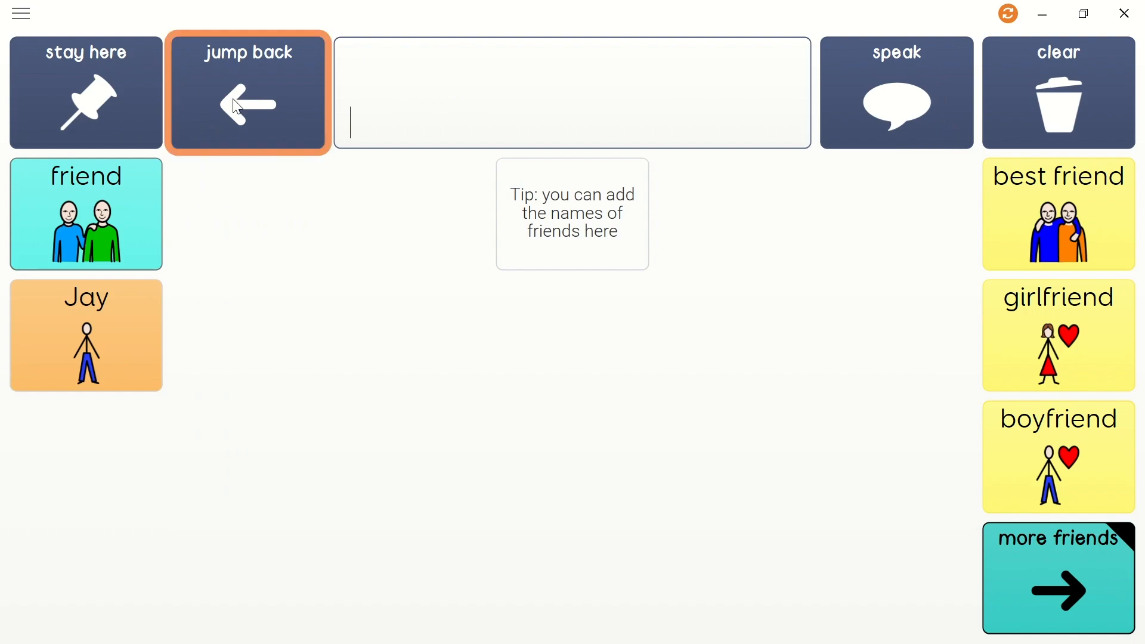
pyautogui.click(248, 96)
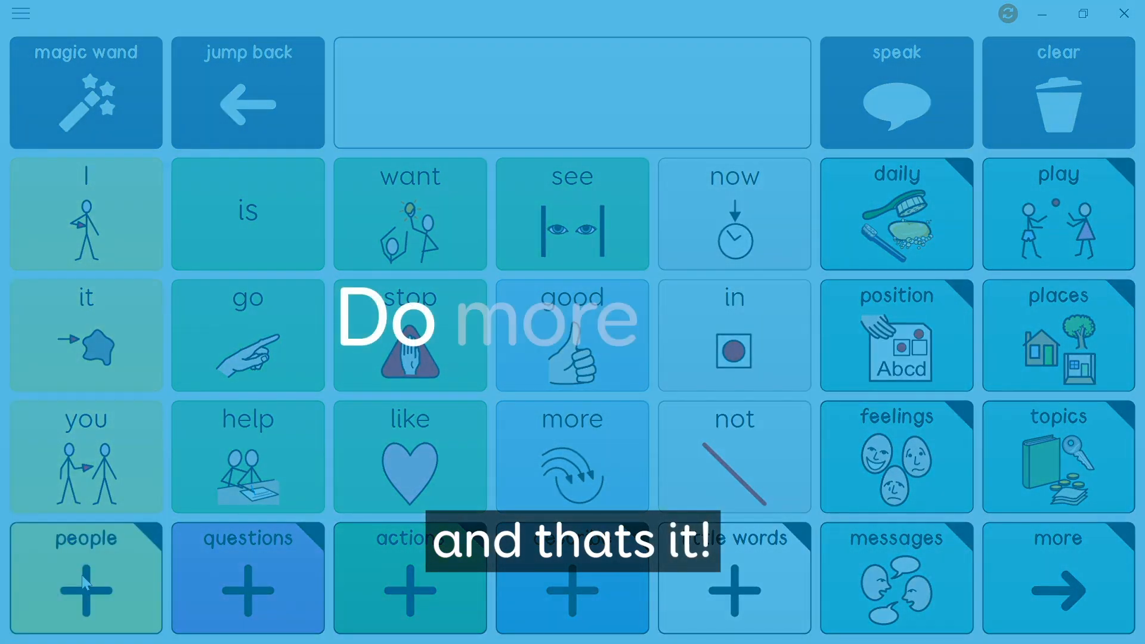
pyautogui.click(81, 575)
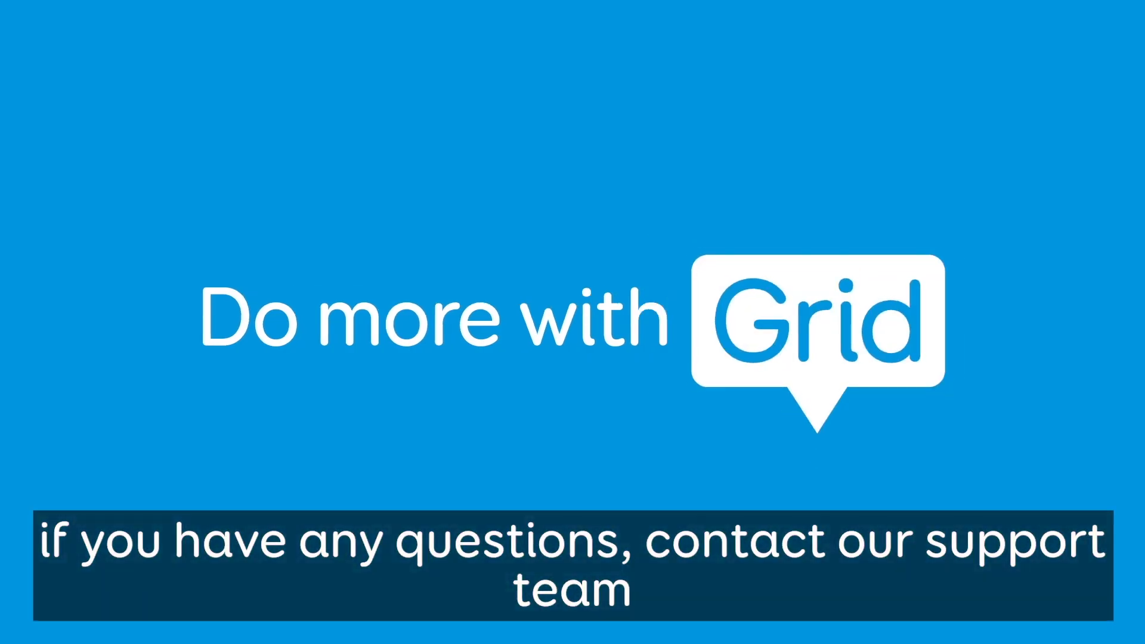